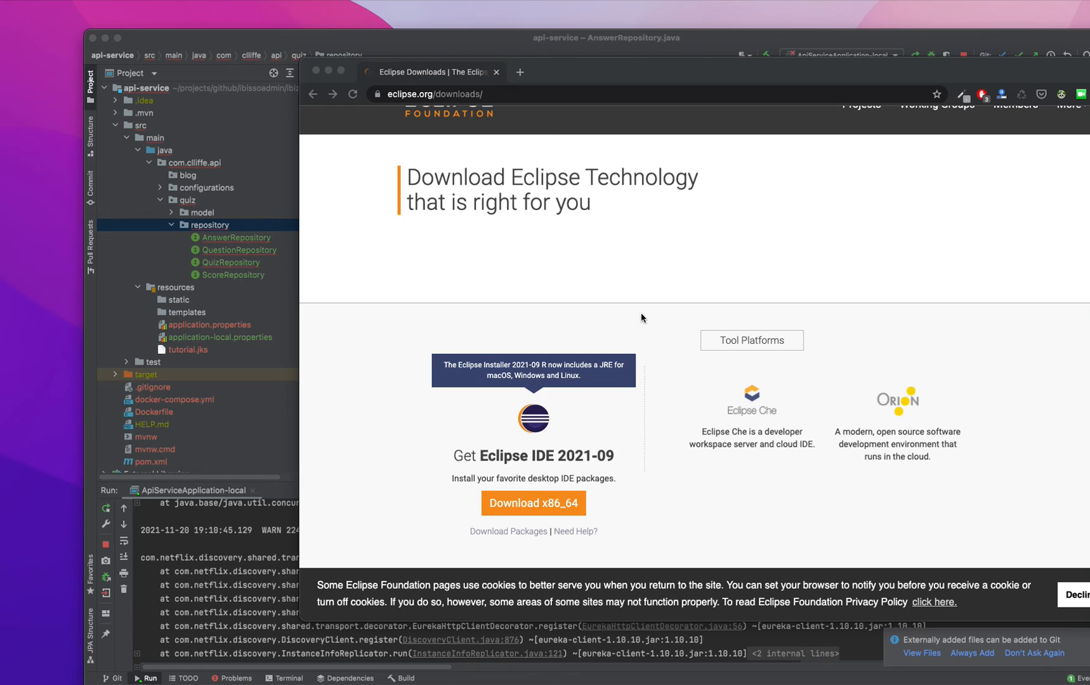
Step: Download the Eclipse IDE 2021-09 installer for macOS x86_64 and save it as eclipse-inst-jre-mac64 in the Downloads folder
{"action": "left_click", "coordinate": [558, 504]}
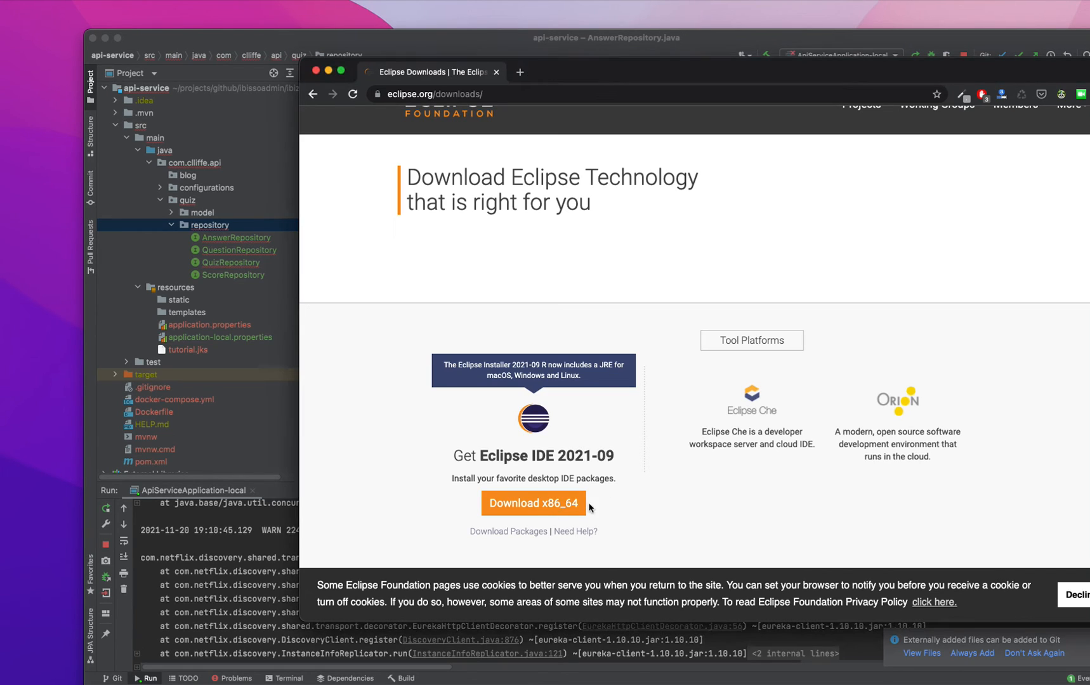
{"action": "left_click", "coordinate": [532, 503]}
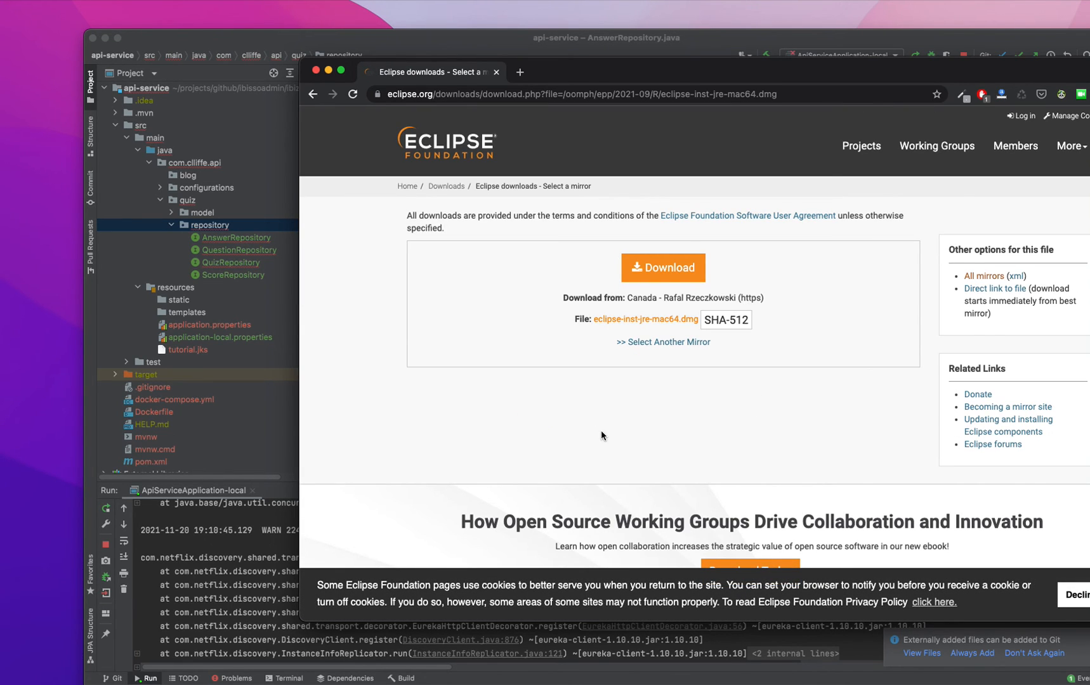
{"action": "left_click", "coordinate": [637, 277]}
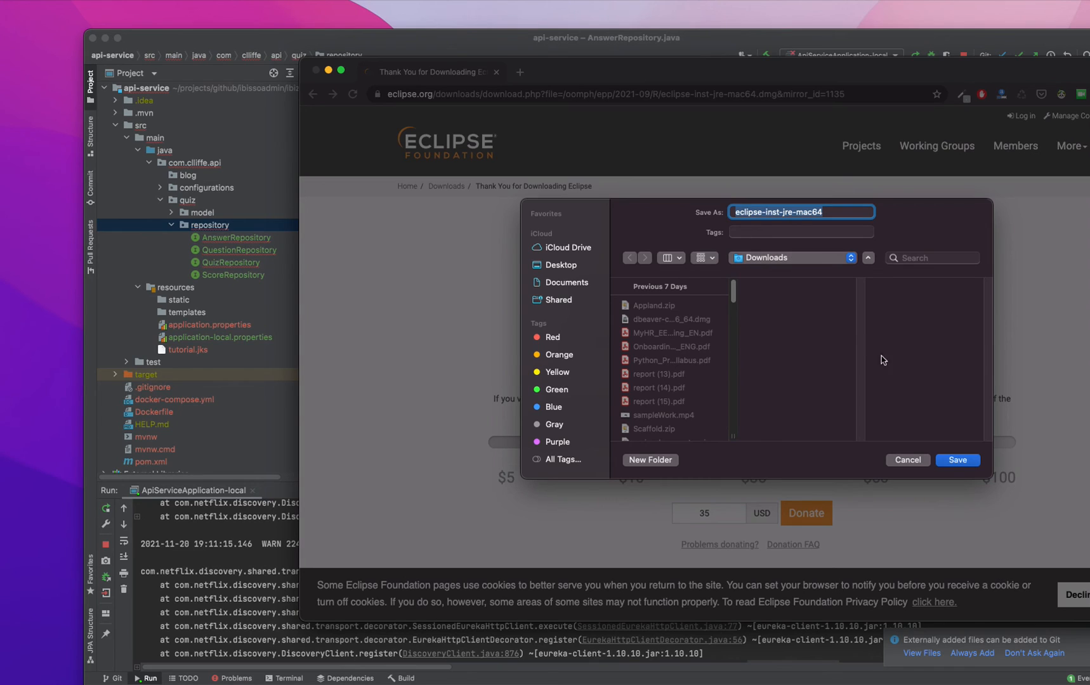
{"action": "left_click", "coordinate": [959, 462]}
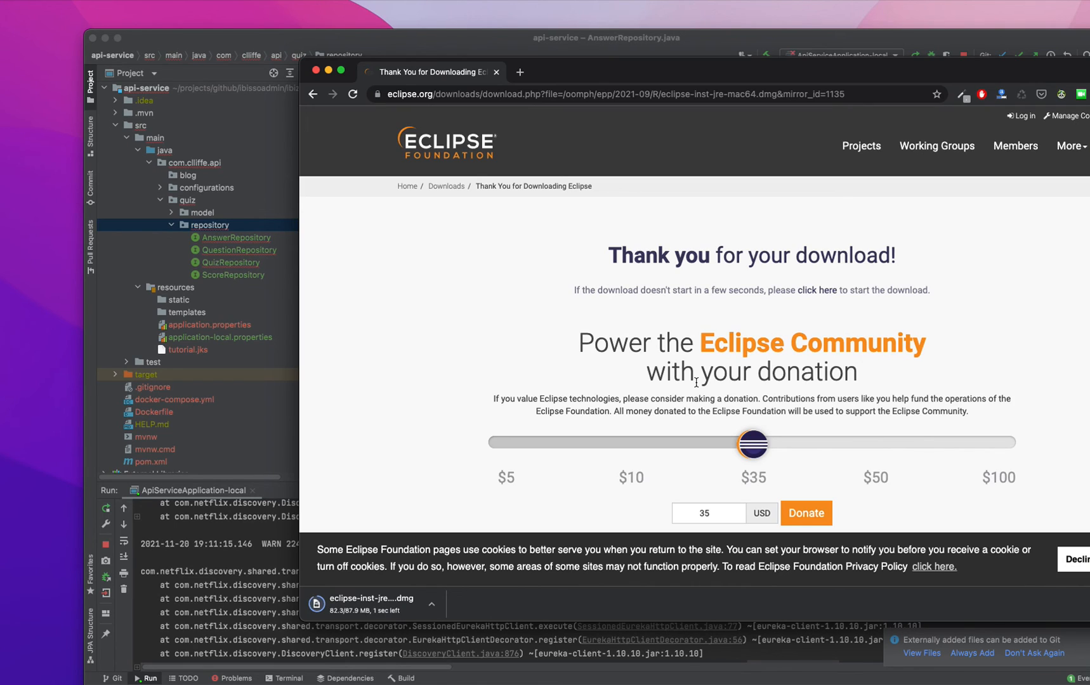
Step: Open the downloaded disk image and start Eclipse Installer, allowing the app from the internet to open
{"action": "left_click", "coordinate": [365, 610]}
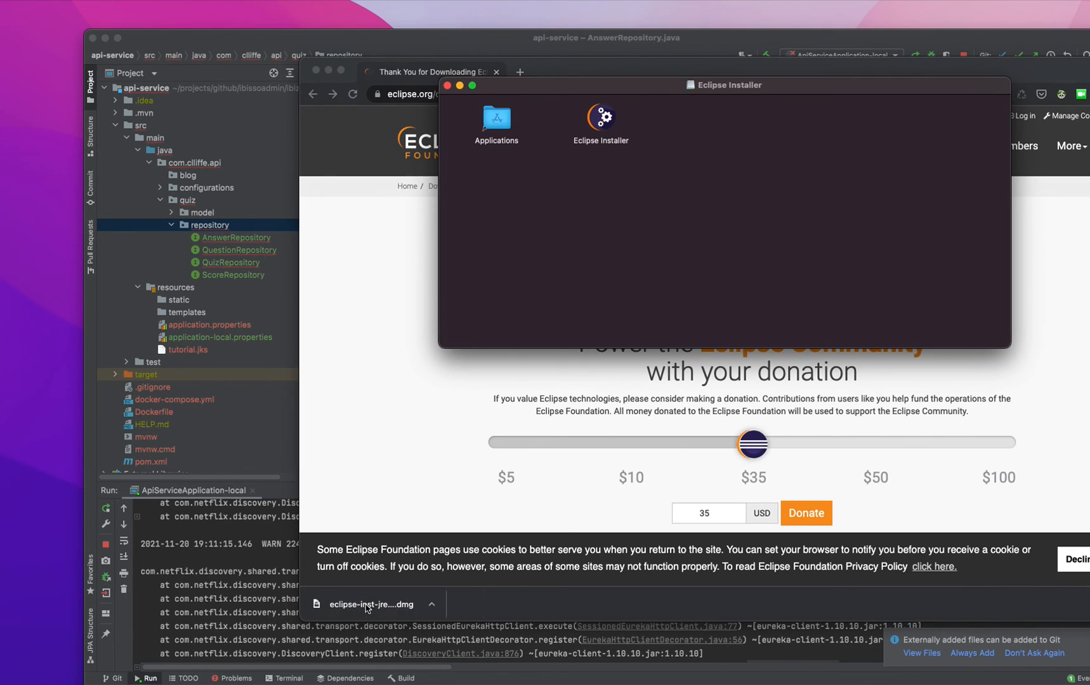
{"action": "mouse_move", "coordinate": [590, 120]}
{"action": "left_mouse_down"}
{"action": "mouse_move", "coordinate": [498, 117]}
{"action": "mouse_move", "coordinate": [609, 121]}
{"action": "left_mouse_up"}
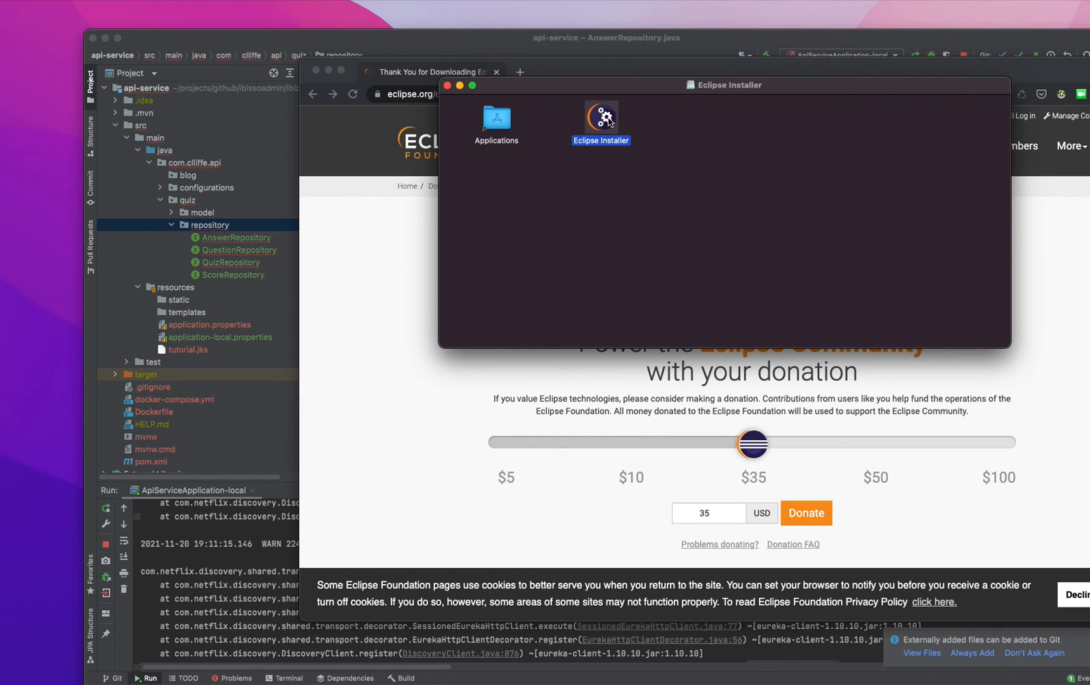
{"action": "double_click", "coordinate": [608, 120]}
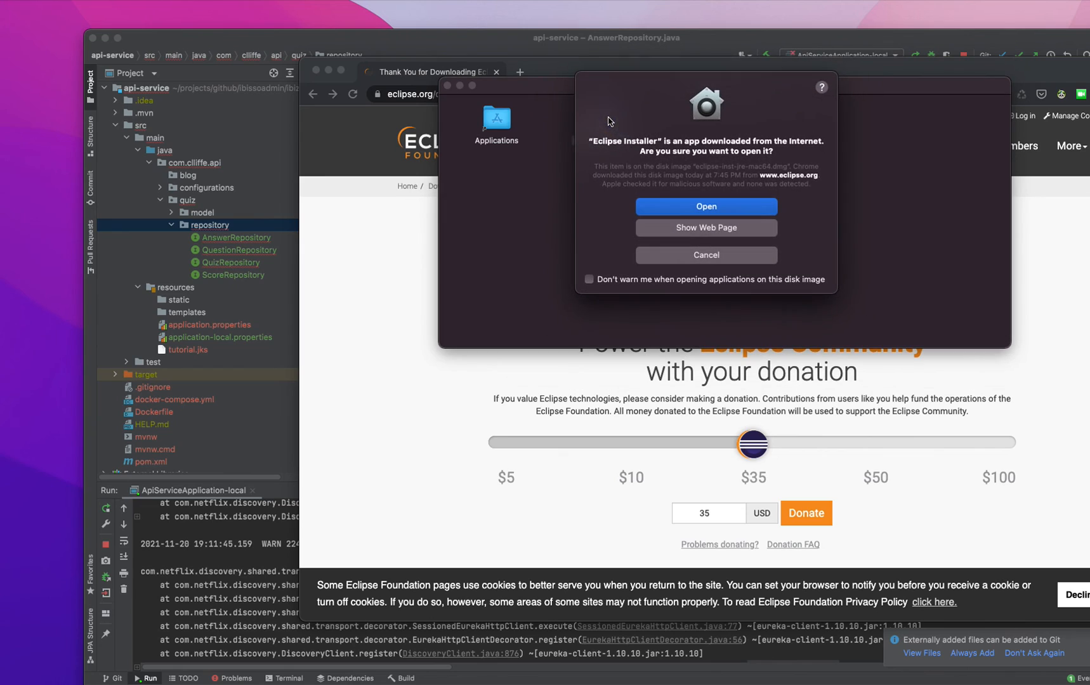
{"action": "left_click", "coordinate": [718, 206]}
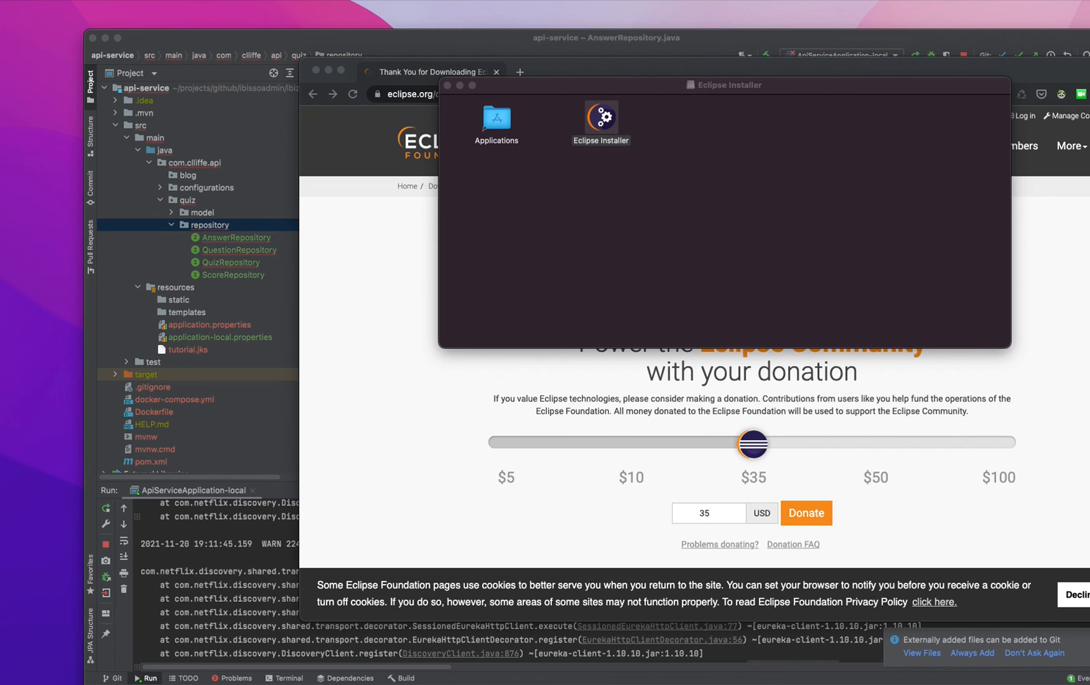
Step: Switch to the Terminal window and close it, terminating its running ssh process
{"action": "key", "text": "super+Tab"}
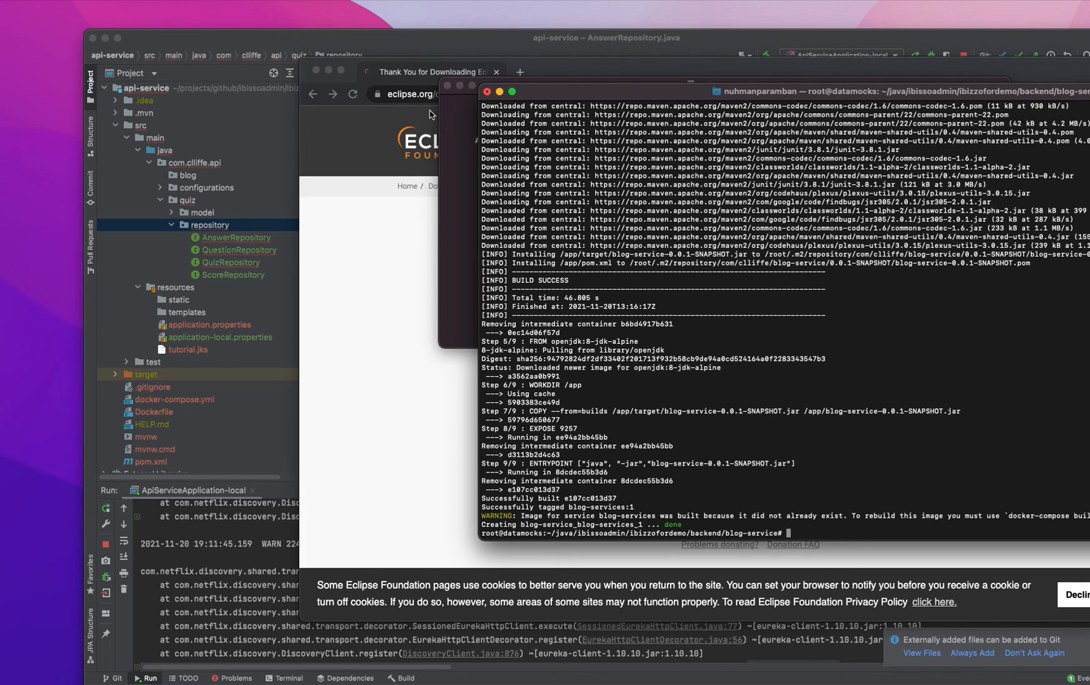
{"action": "left_click", "coordinate": [487, 92]}
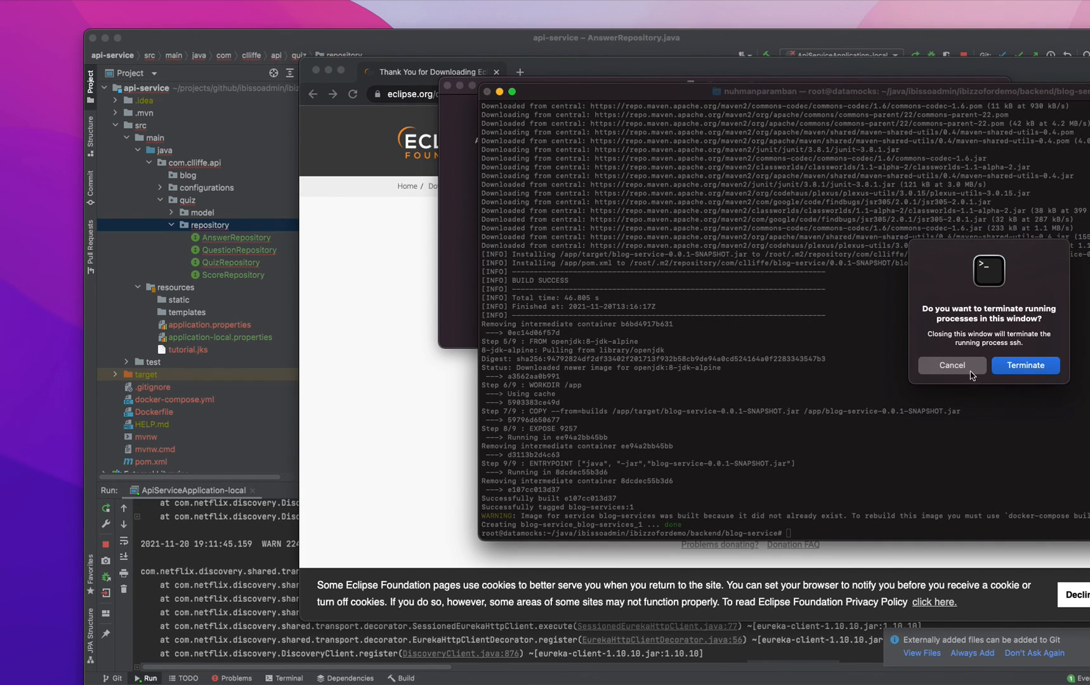
{"action": "left_click", "coordinate": [1018, 367]}
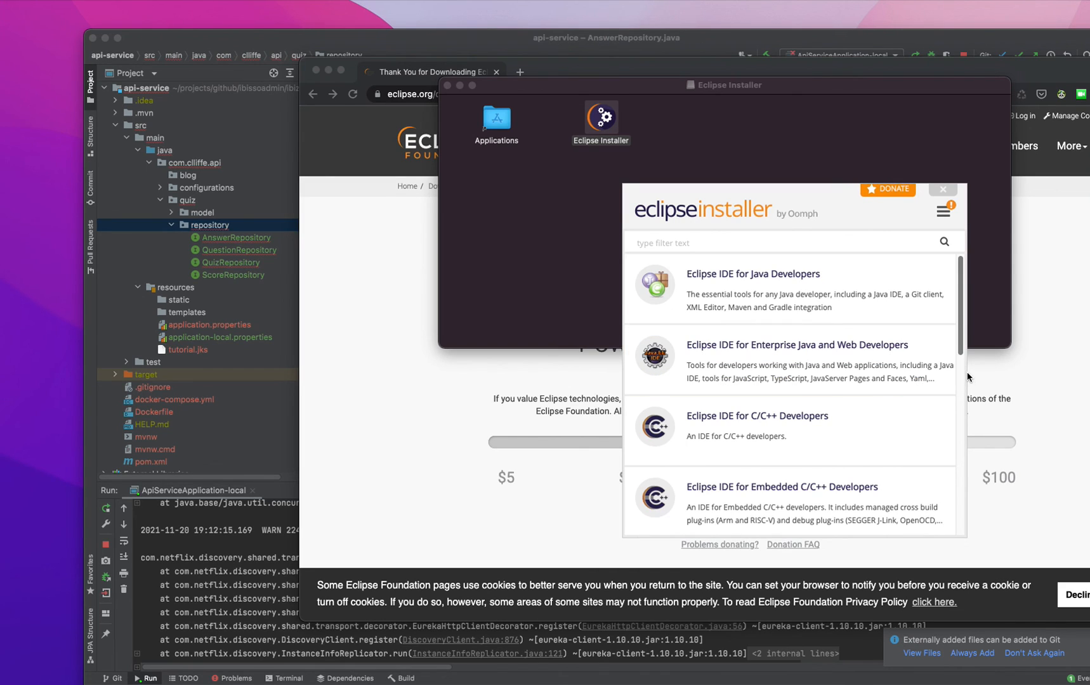
Step: Widen and reposition the Eclipse Installer window and look through the list of available IDE packages
{"action": "left_click_drag", "start_coordinate": [1015, 377], "coordinate": [1089, 377]}
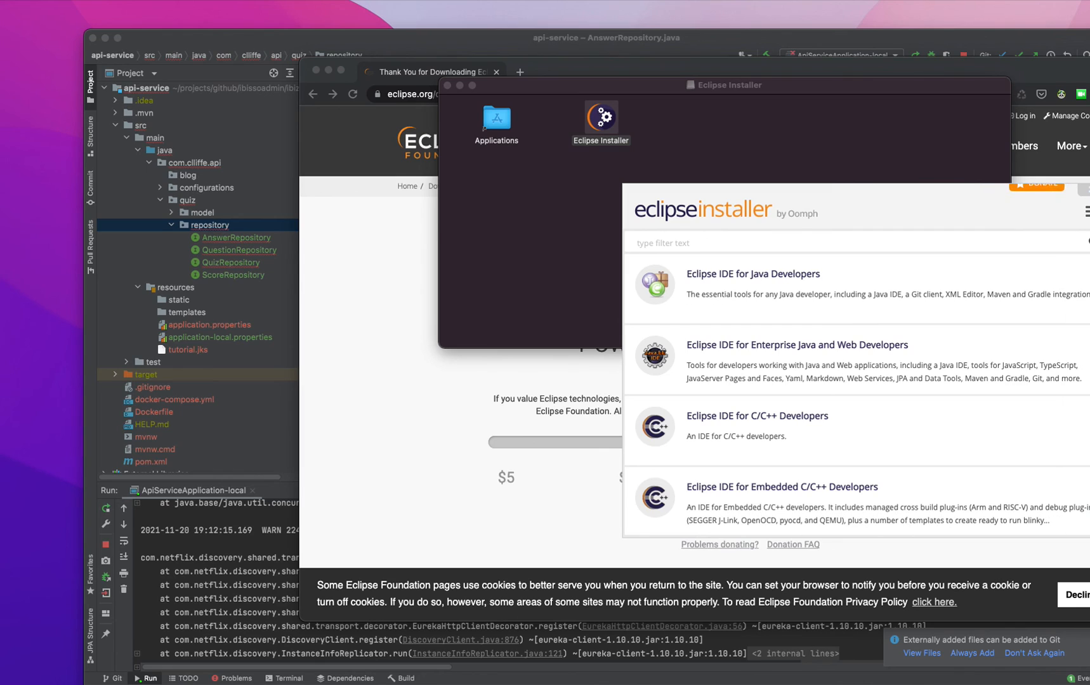
{"action": "left_click_drag", "start_coordinate": [712, 192], "coordinate": [667, 197]}
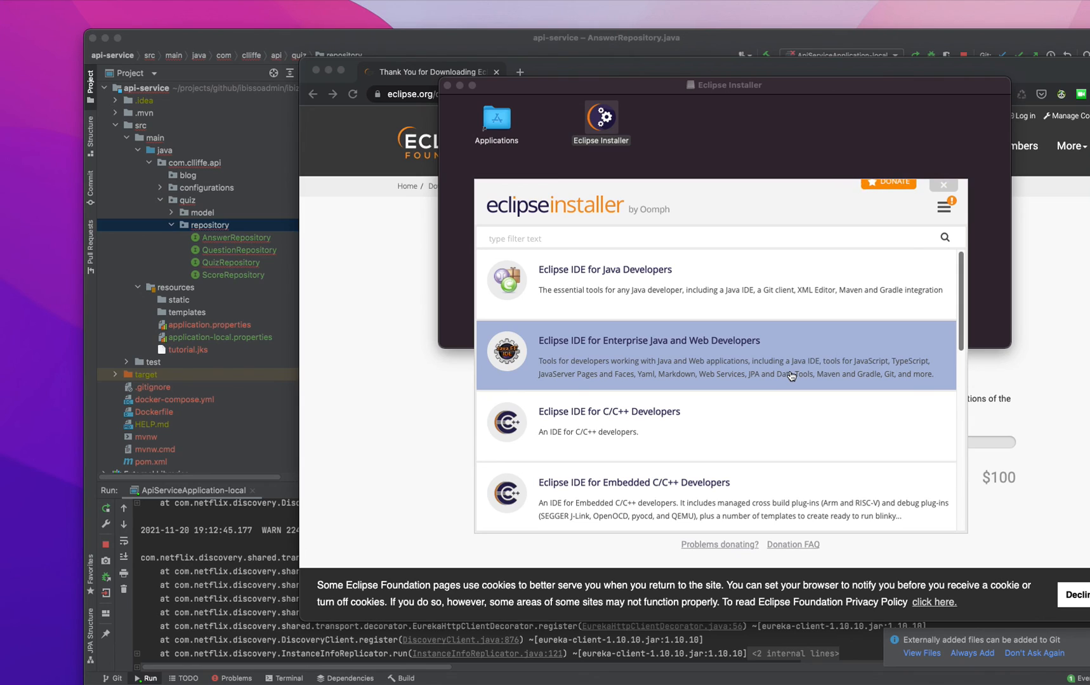
{"action": "scroll", "coordinate": [792, 375], "scroll_direction": "down", "scroll_amount": 2}
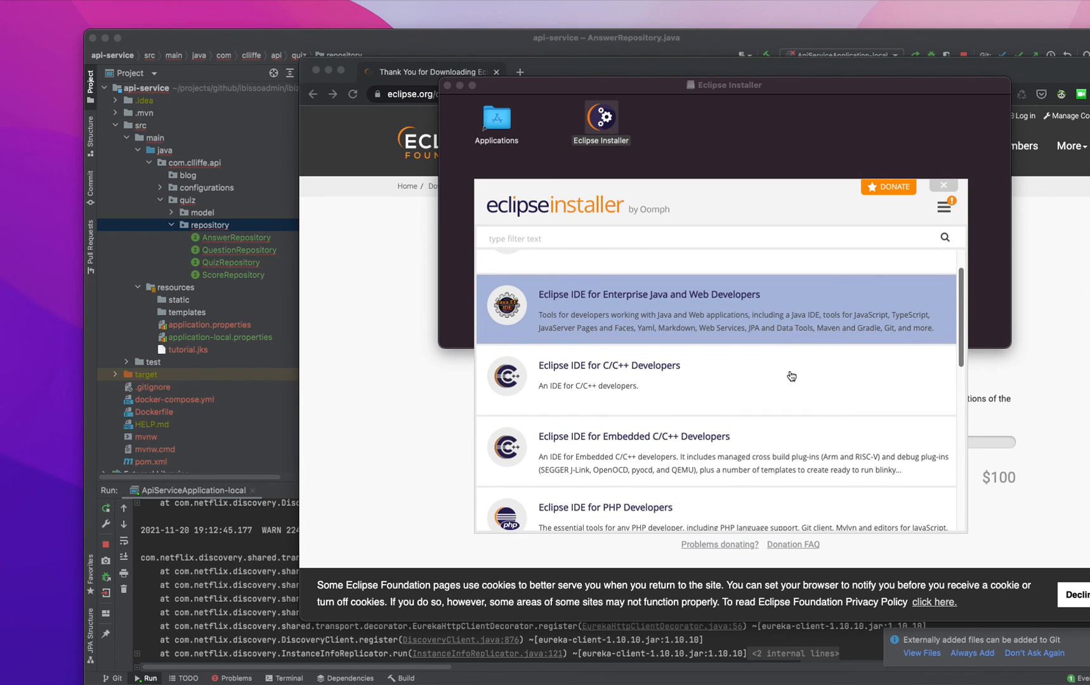
{"action": "scroll", "coordinate": [792, 375], "scroll_direction": "down", "scroll_amount": 5}
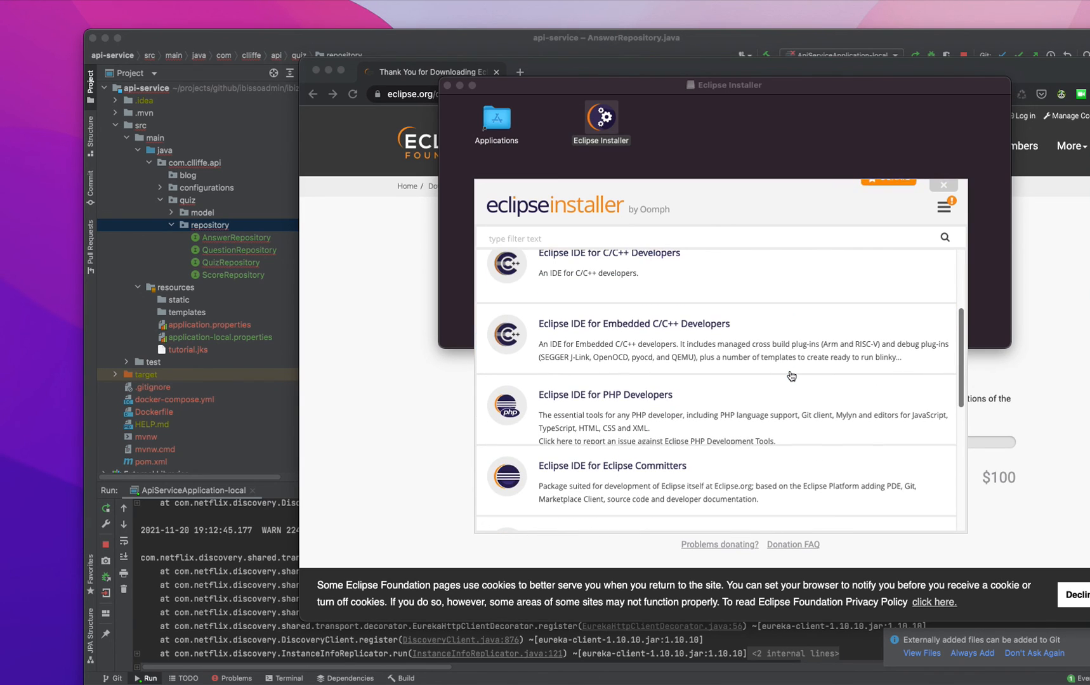
{"action": "scroll", "coordinate": [792, 376], "scroll_direction": "down", "scroll_amount": 10}
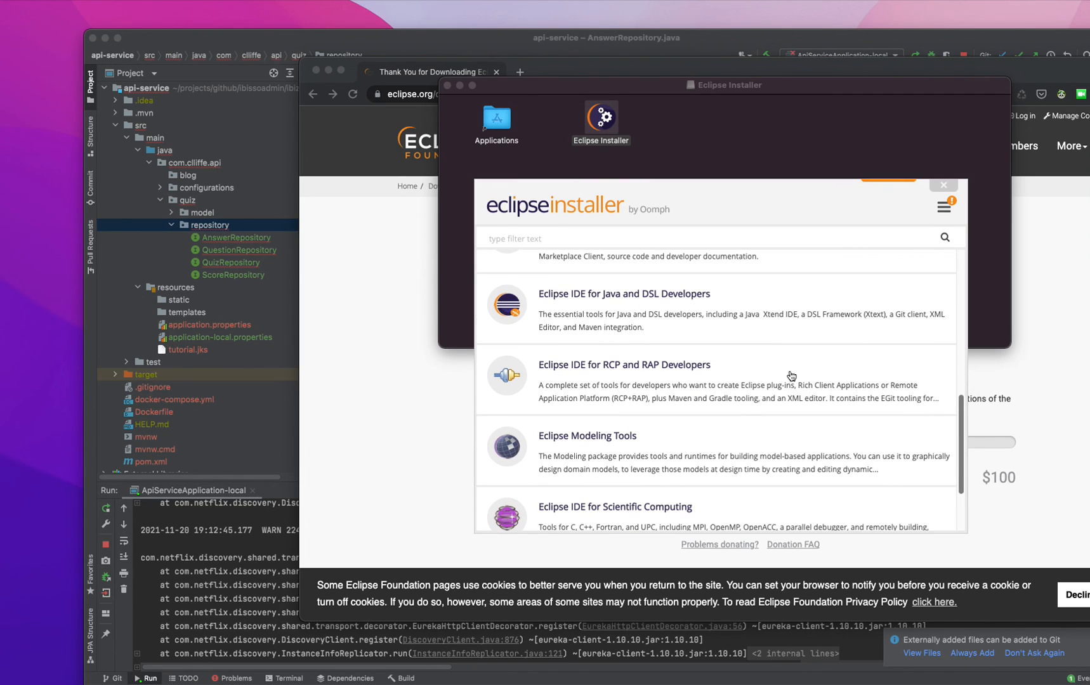
{"action": "scroll", "coordinate": [791, 375], "scroll_direction": "down", "scroll_amount": 4}
{"action": "scroll", "coordinate": [791, 376], "scroll_direction": "up", "scroll_amount": 8}
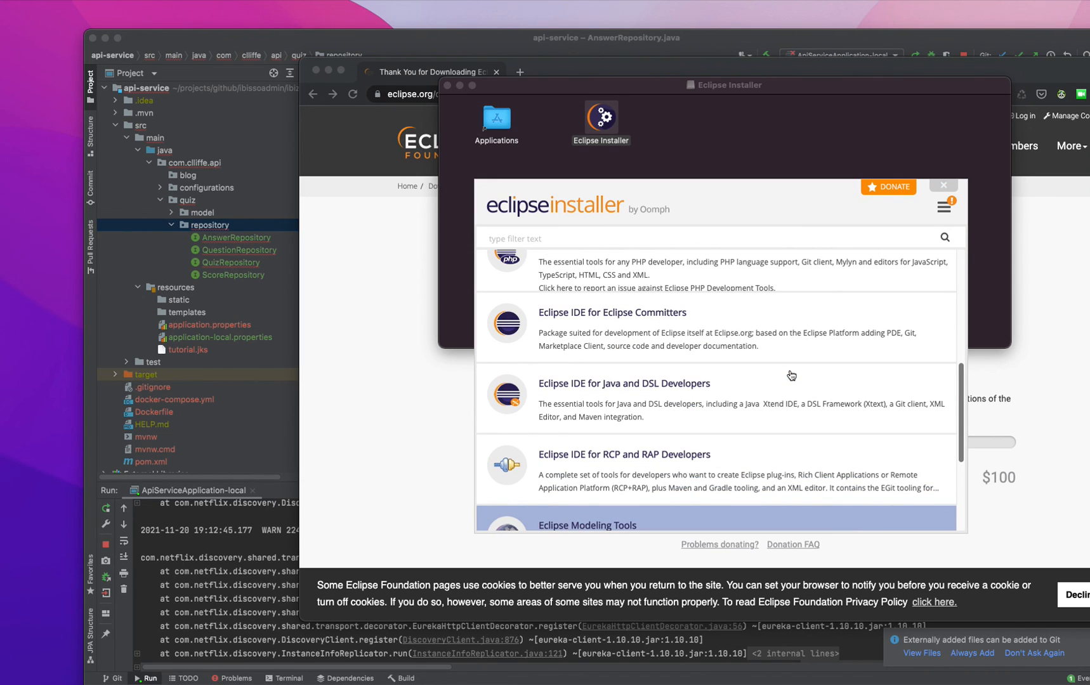
{"action": "scroll", "coordinate": [792, 375], "scroll_direction": "up", "scroll_amount": 5}
{"action": "scroll", "coordinate": [791, 376], "scroll_direction": "down", "scroll_amount": 4}
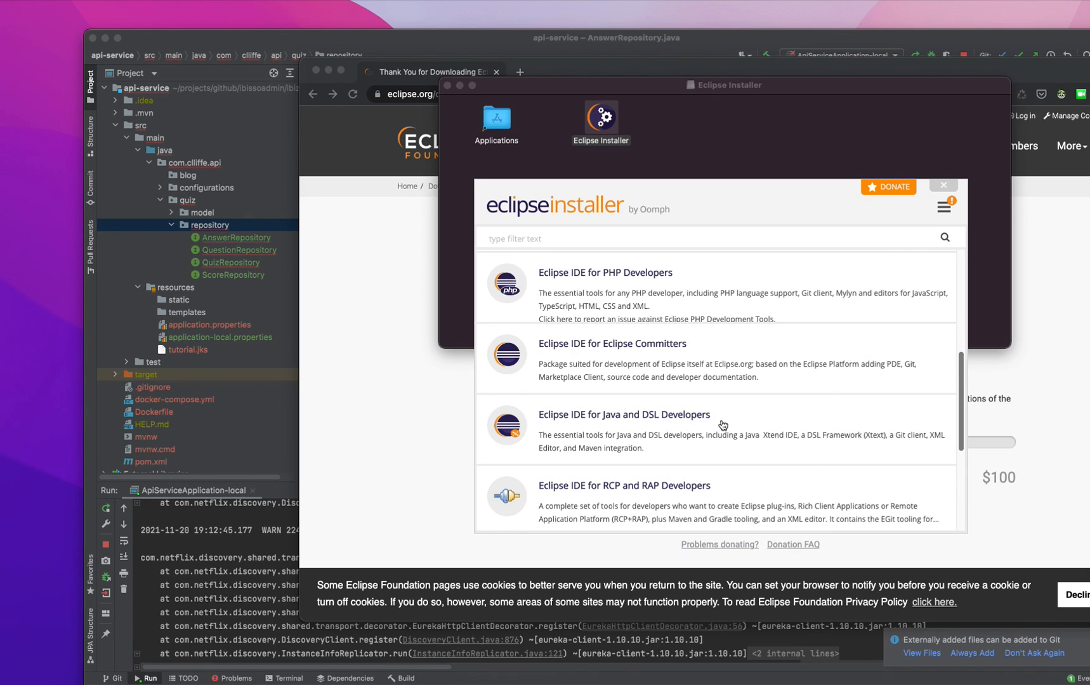
{"action": "scroll", "coordinate": [724, 425], "scroll_direction": "up", "scroll_amount": 6}
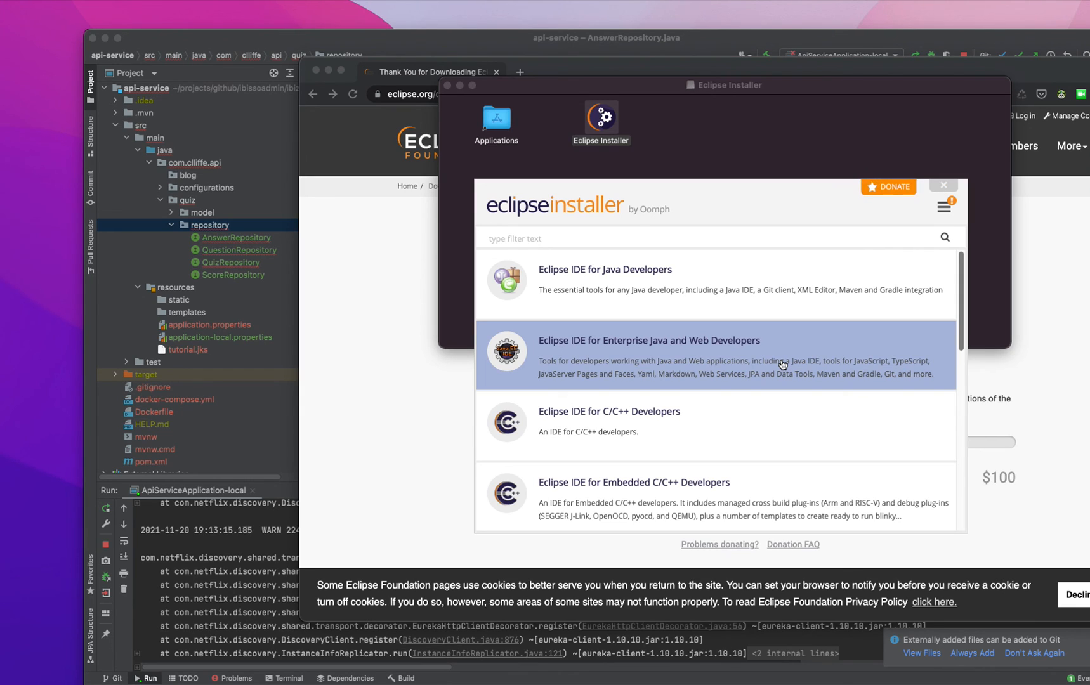
Step: Install Eclipse IDE for Enterprise Java and Web Developers with the proposed Java VM and folder, accepting the Software User Agreement
{"action": "left_click", "coordinate": [783, 364]}
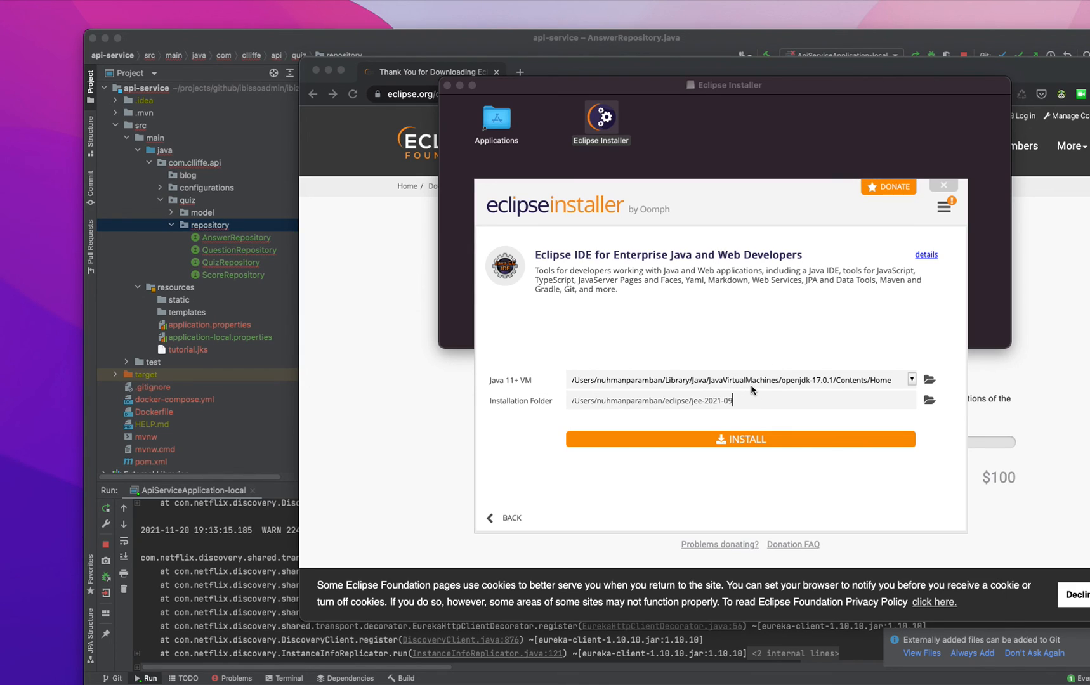
{"action": "left_click", "coordinate": [730, 439]}
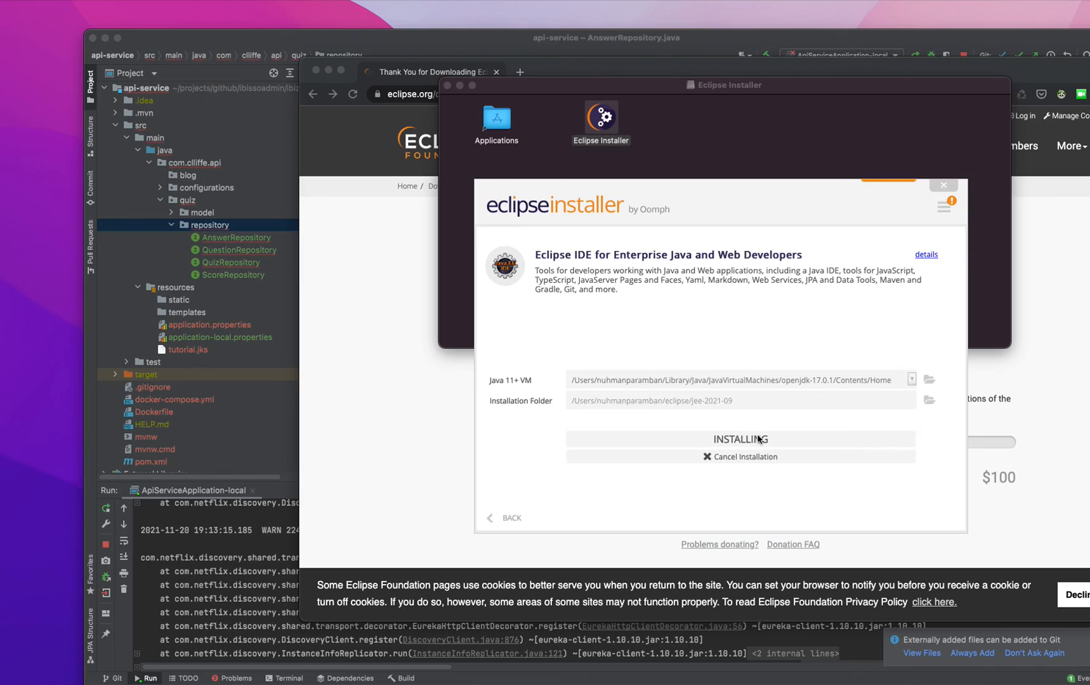
{"action": "scroll", "coordinate": [758, 431], "scroll_direction": "down", "scroll_amount": 15}
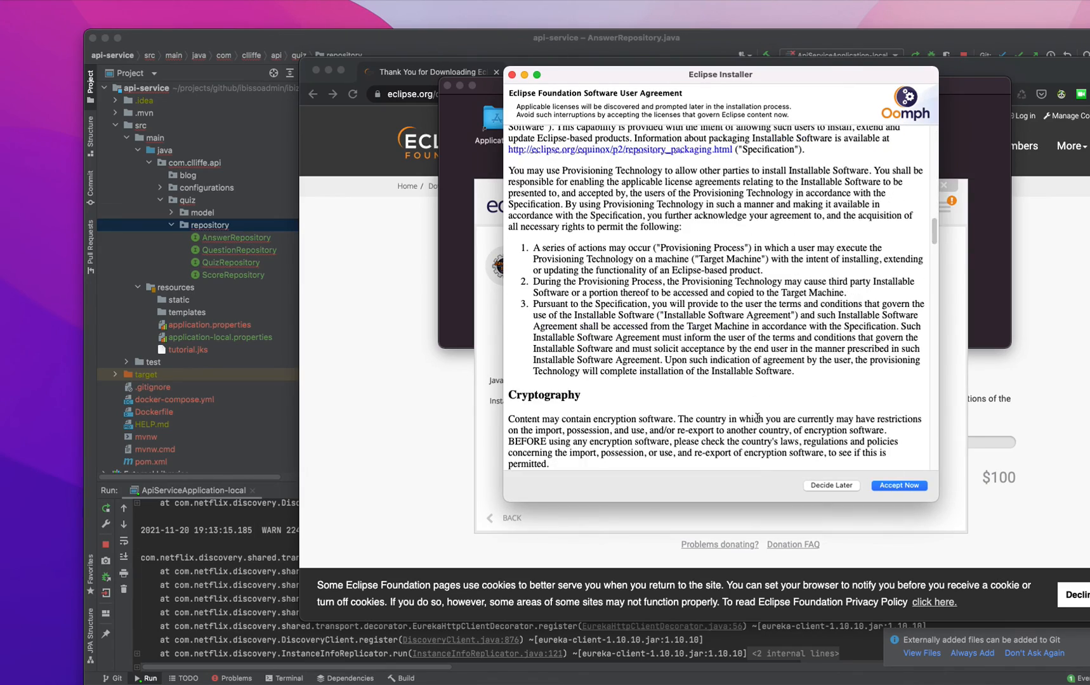
{"action": "scroll", "coordinate": [757, 419], "scroll_direction": "down", "scroll_amount": 5}
{"action": "left_click", "coordinate": [904, 486]}
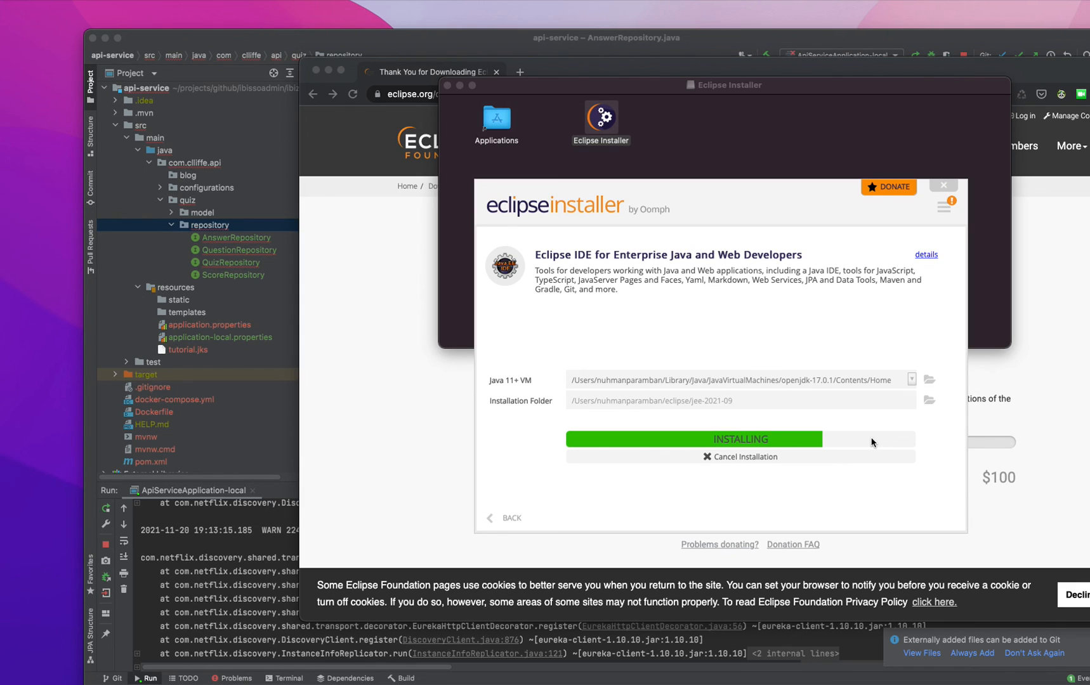
Step: Launch the installed IDE with the default eclipse-workspace directory and move its window fully into view
{"action": "mouse_move", "coordinate": [872, 442]}
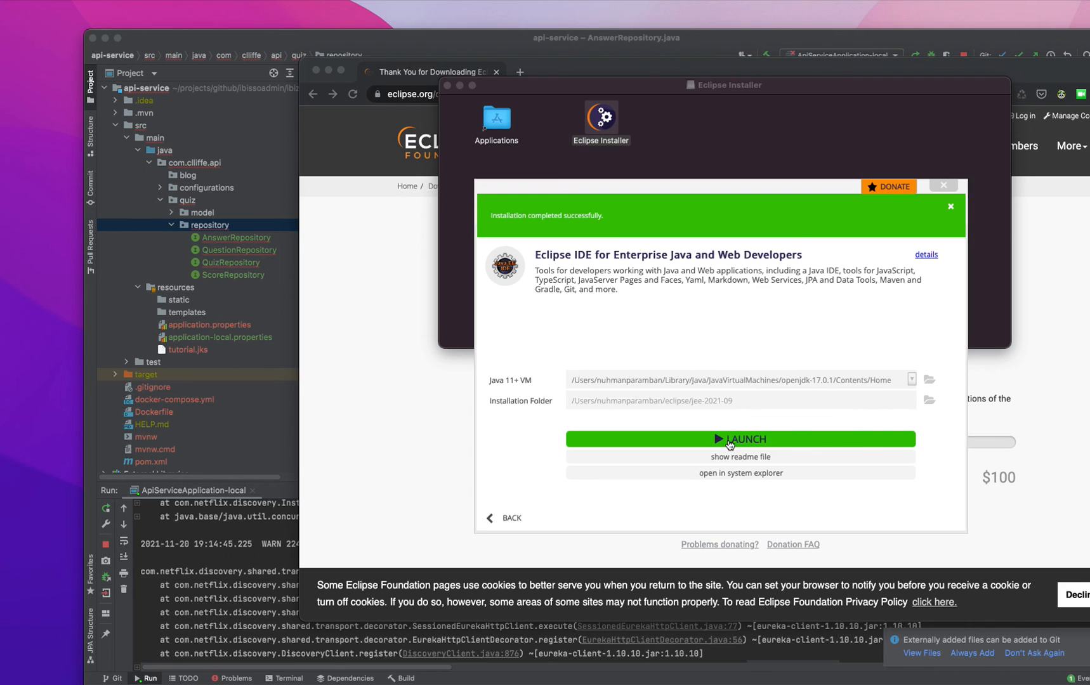
{"action": "left_click", "coordinate": [730, 441]}
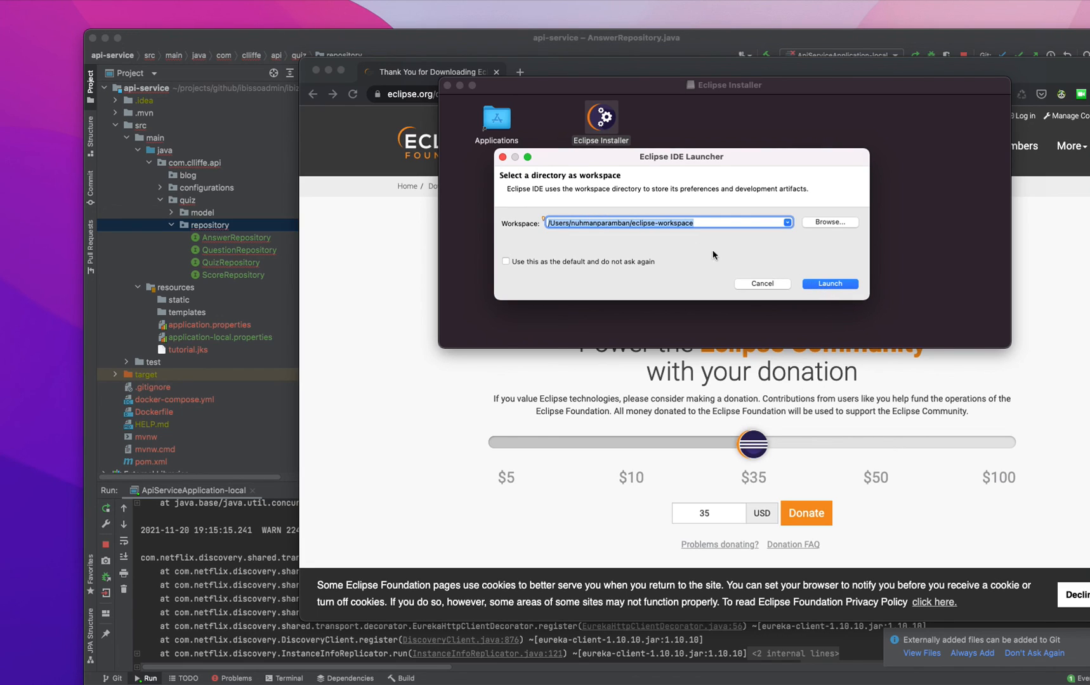
{"action": "left_click", "coordinate": [825, 287]}
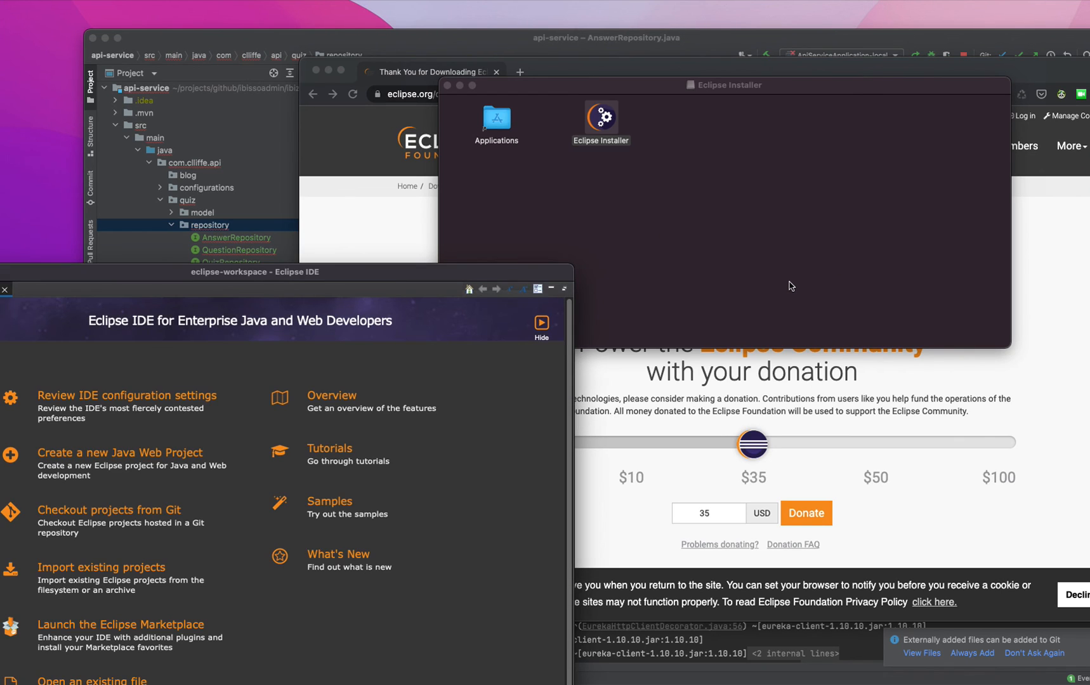
{"action": "left_click_drag", "start_coordinate": [263, 273], "coordinate": [613, 104]}
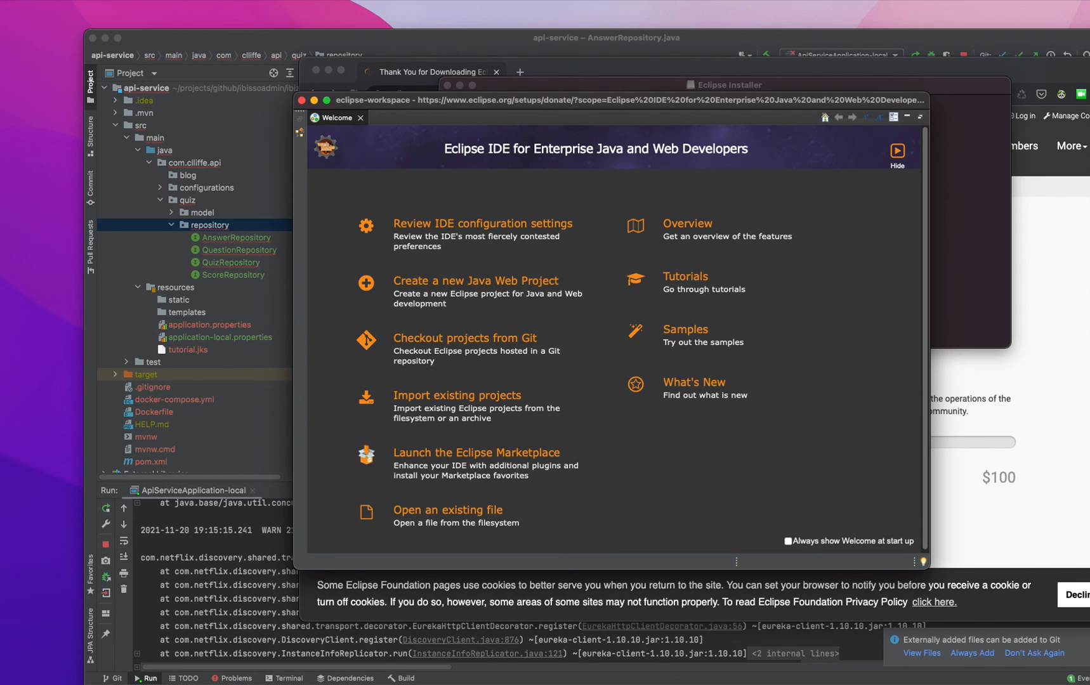
{"action": "left_click", "coordinate": [0, 0]}
{"action": "mouse_move", "coordinate": [39, 0]}
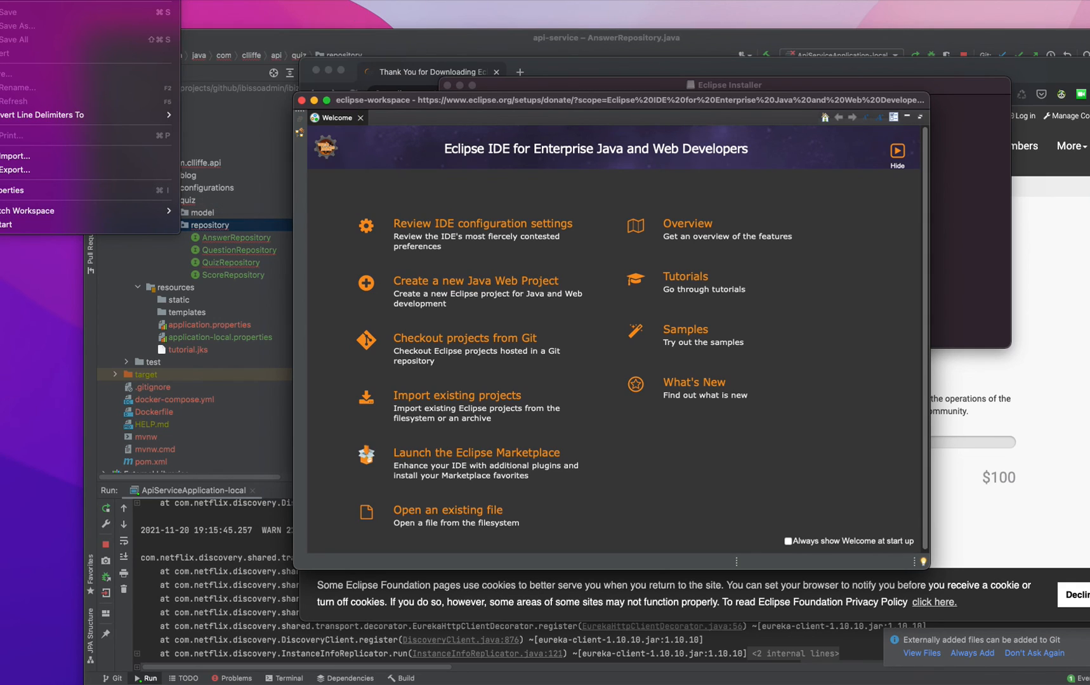
{"action": "mouse_move", "coordinate": [89, 0]}
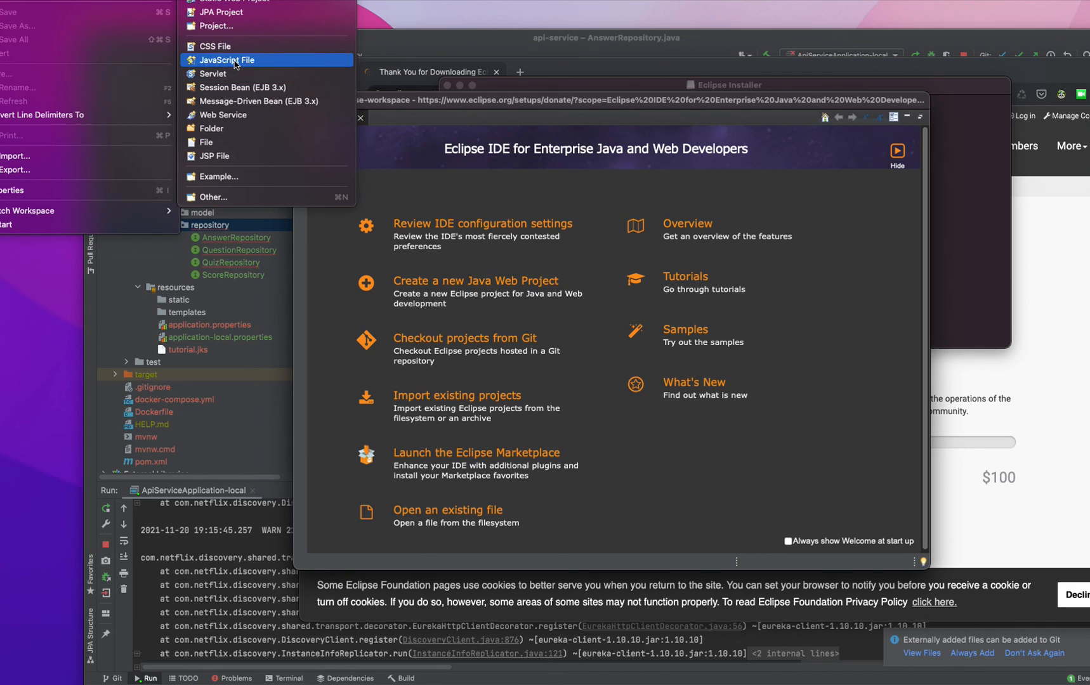
{"action": "left_click", "coordinate": [224, 26]}
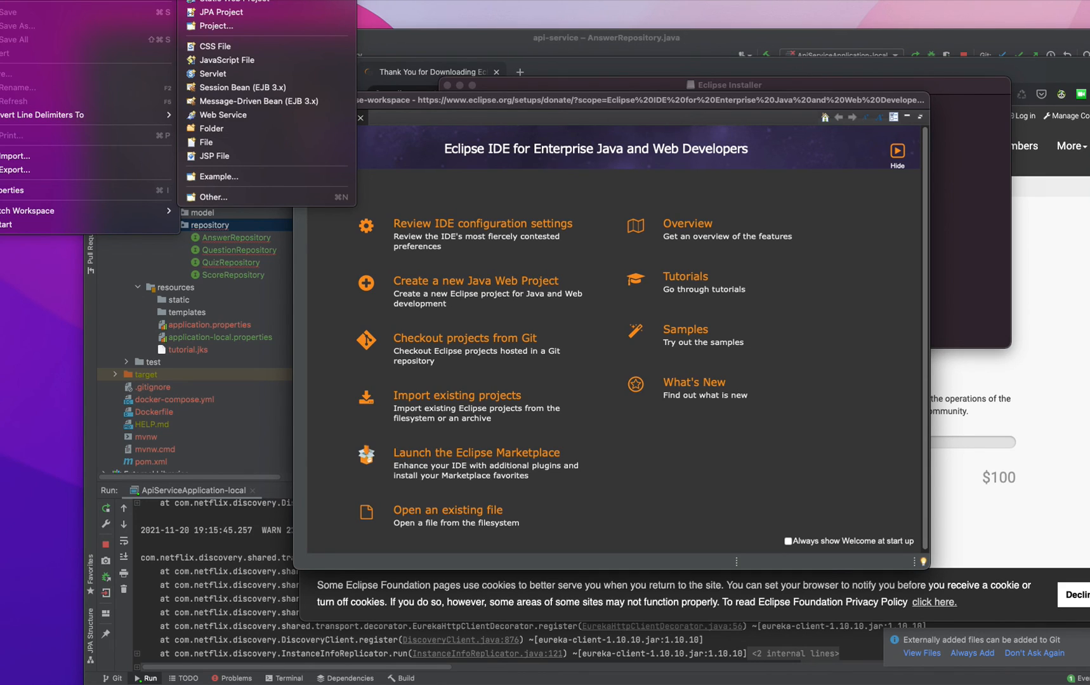
{"action": "left_click", "coordinate": [464, 102]}
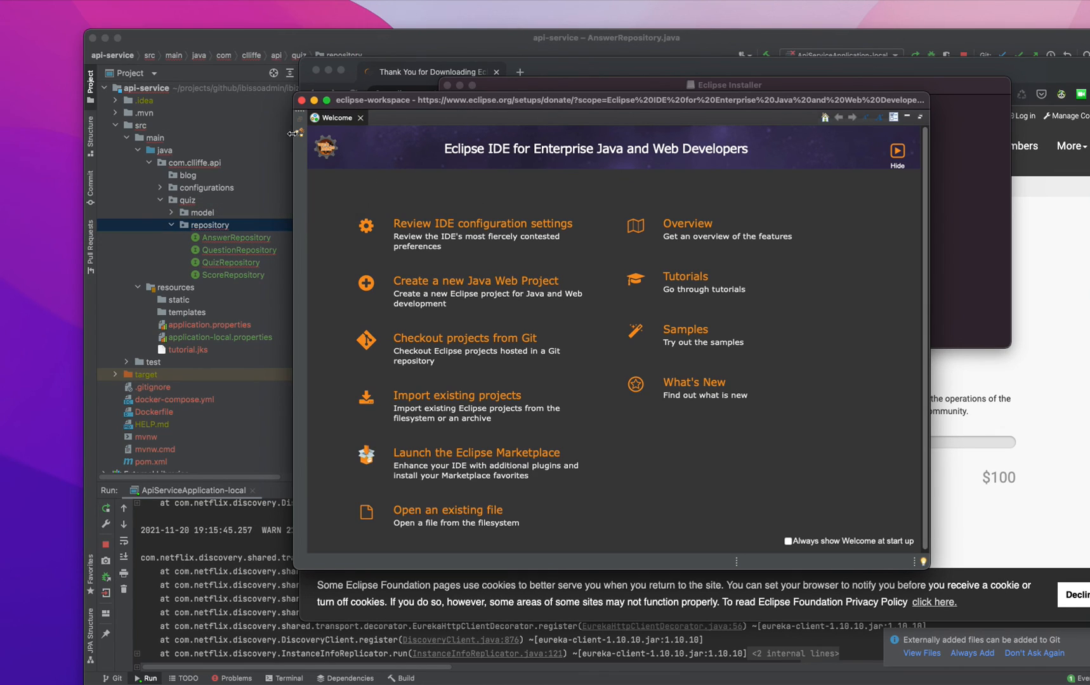